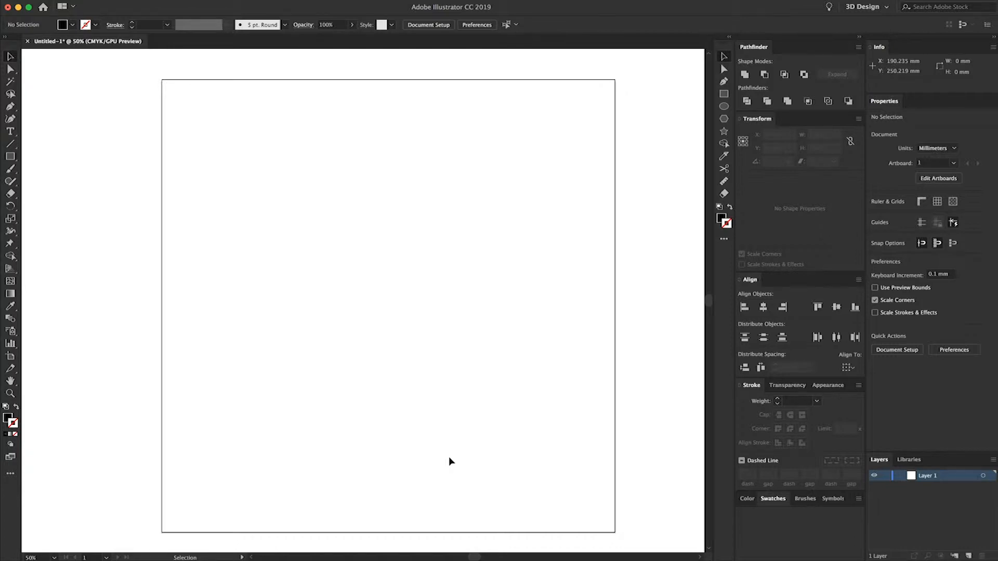
- Switch to Fusion 360 and sketch a center rectangle about 30 by 36 mm from the origin on the horizontal plane
{"action": "key", "text": "super+Tab"}
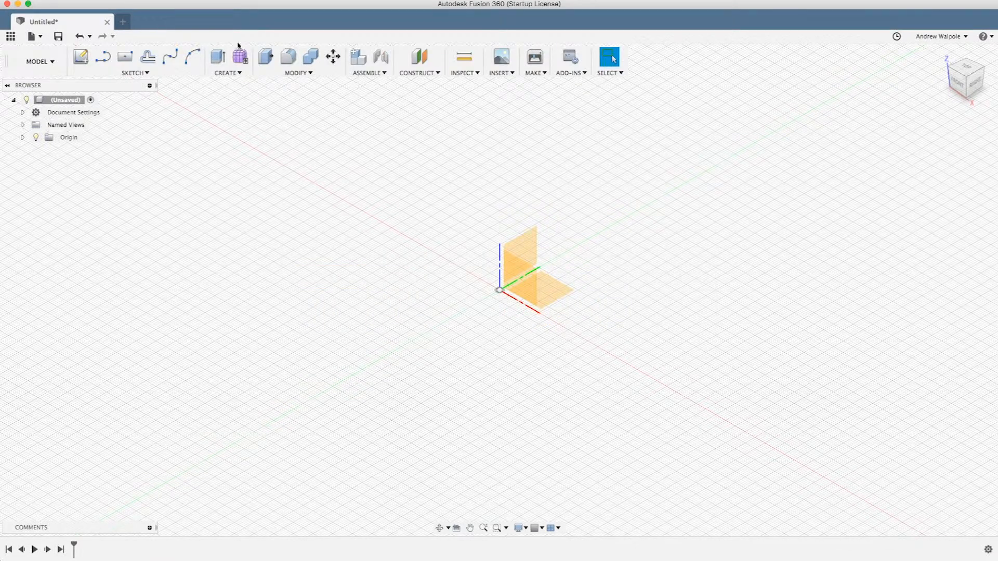
{"action": "left_click", "coordinate": [90, 62]}
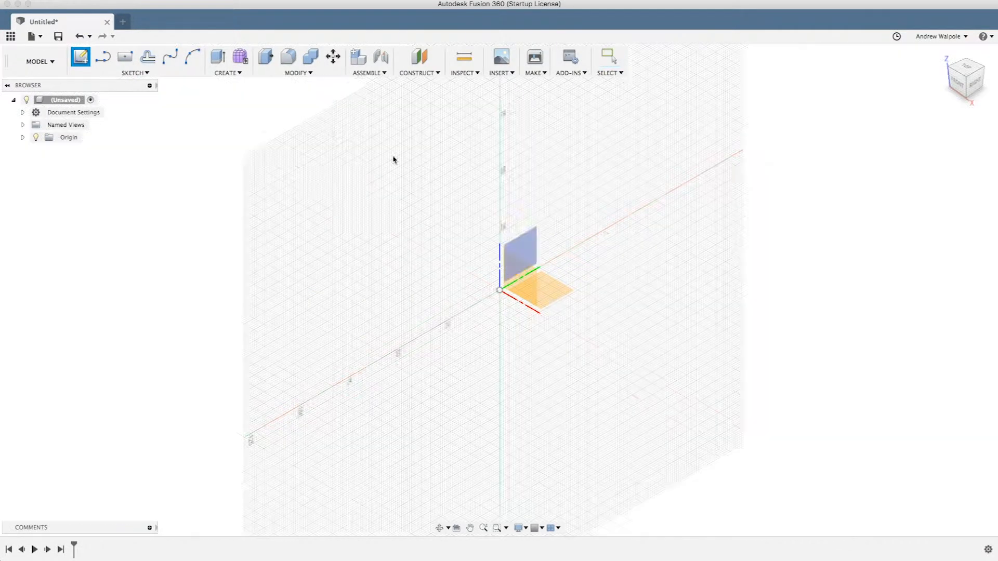
{"action": "left_click", "coordinate": [554, 284]}
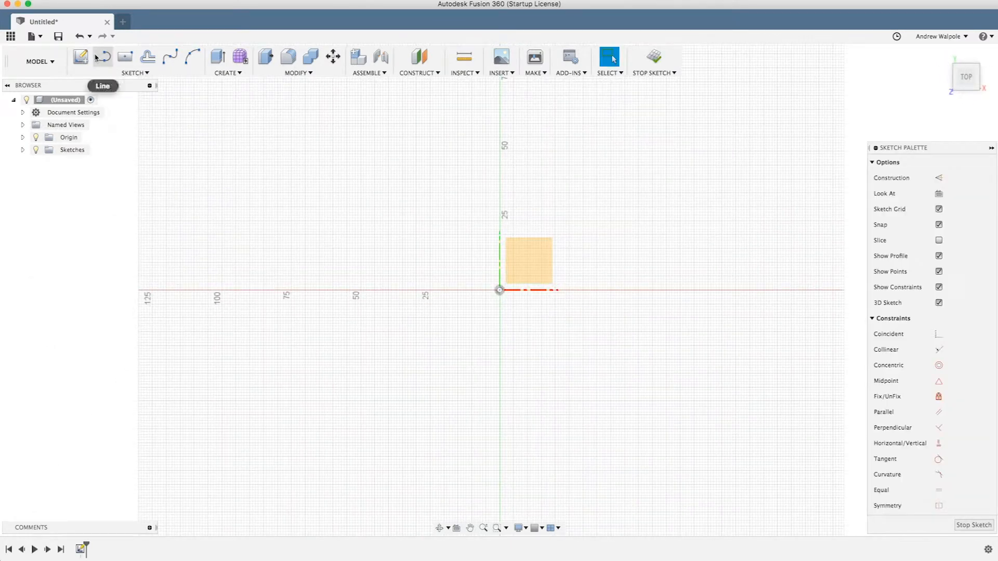
{"action": "left_click", "coordinate": [125, 57]}
{"action": "left_click", "coordinate": [499, 290]}
{"action": "left_click", "coordinate": [542, 340]}
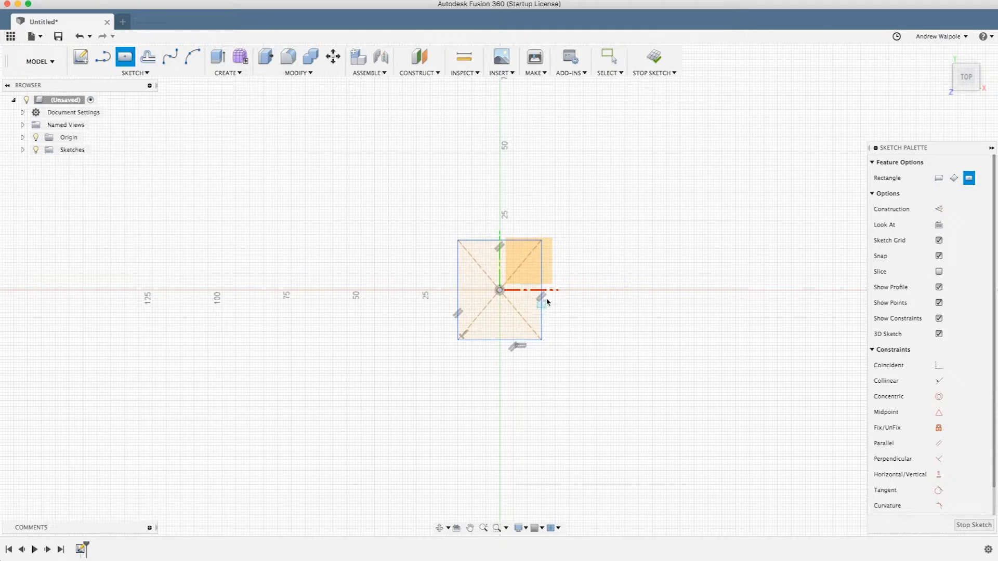
- Extrude the rectangle profile 22 mm upward as a new body
{"action": "left_click_drag", "start_coordinate": [579, 291], "coordinate": [545, 261]}
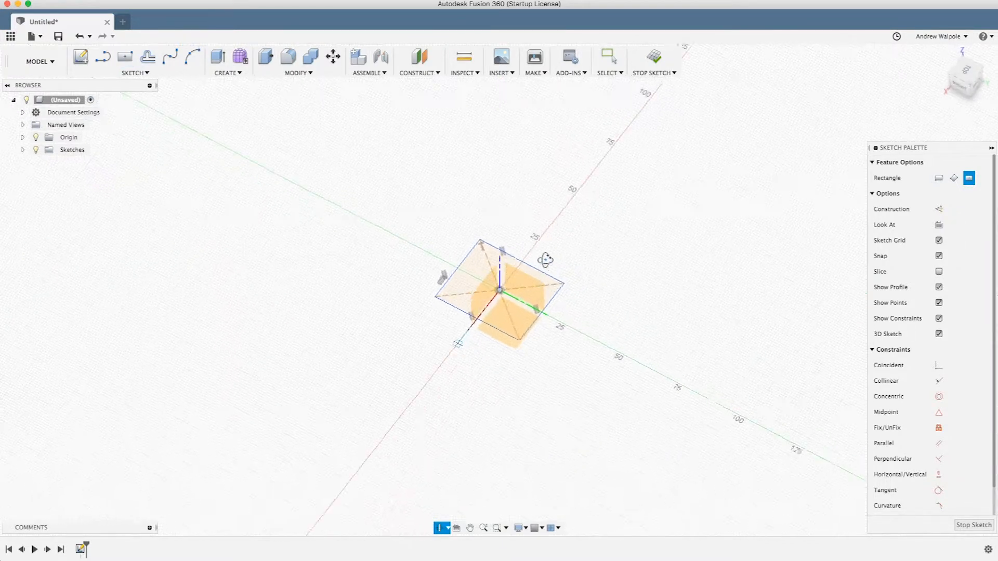
{"action": "key", "text": "Escape"}
{"action": "left_click", "coordinate": [470, 274]}
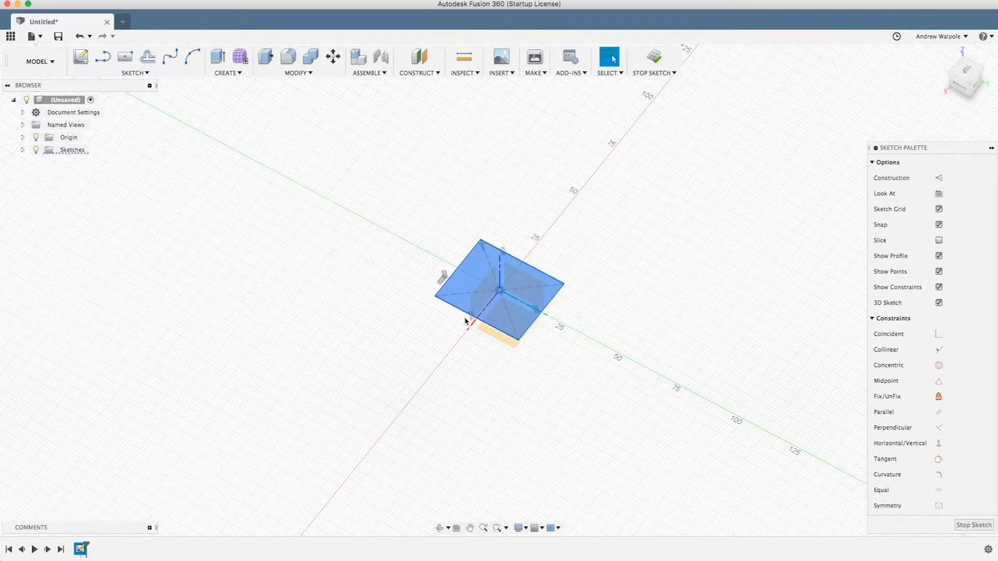
{"action": "type", "text": "e22"}
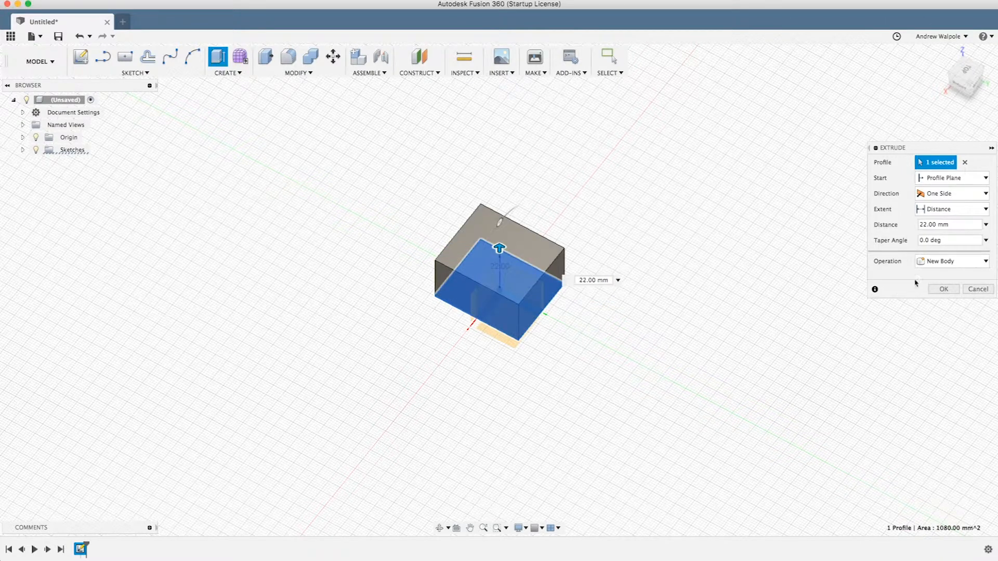
{"action": "left_click", "coordinate": [944, 289]}
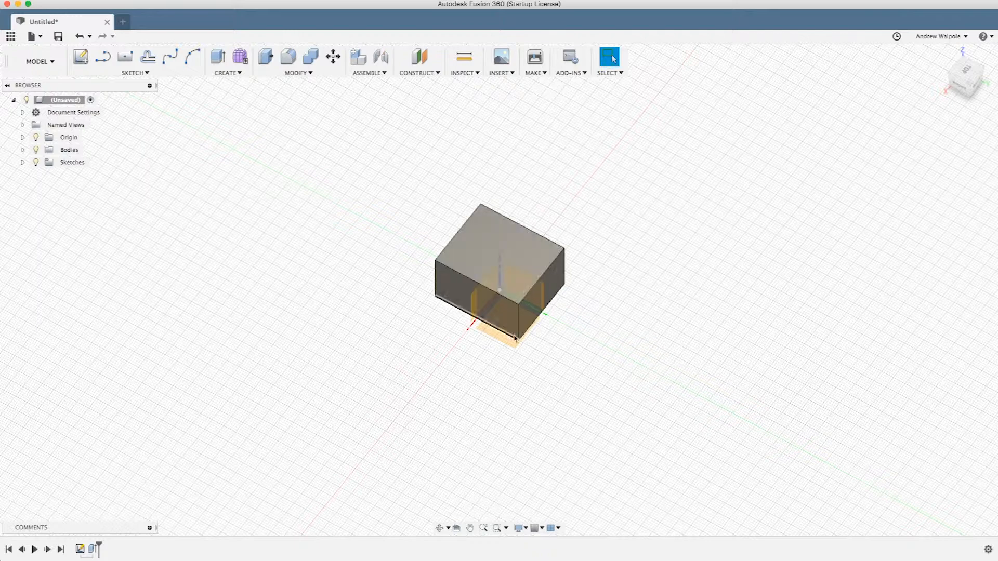
{"action": "left_click", "coordinate": [139, 73]}
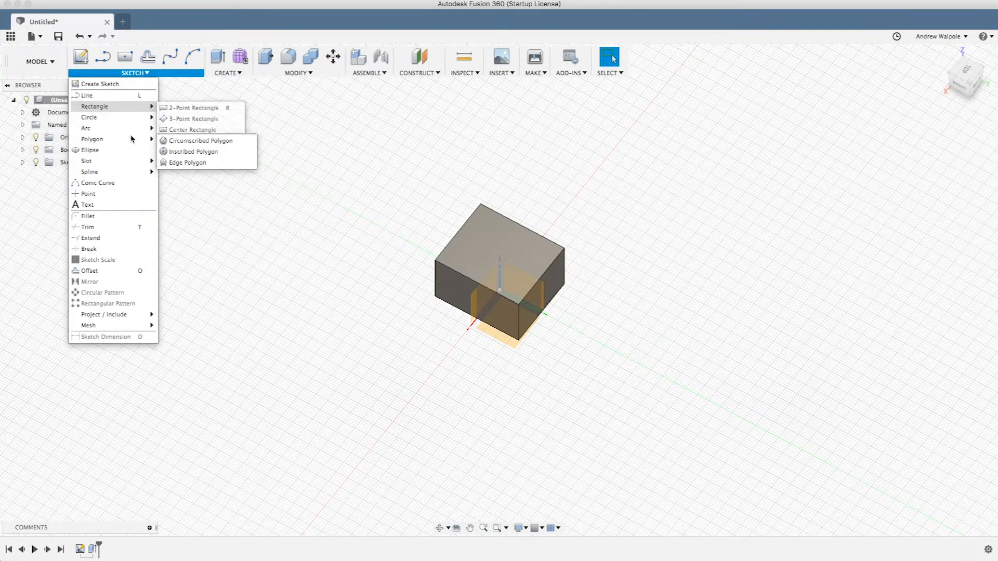
{"action": "mouse_move", "coordinate": [132, 139]}
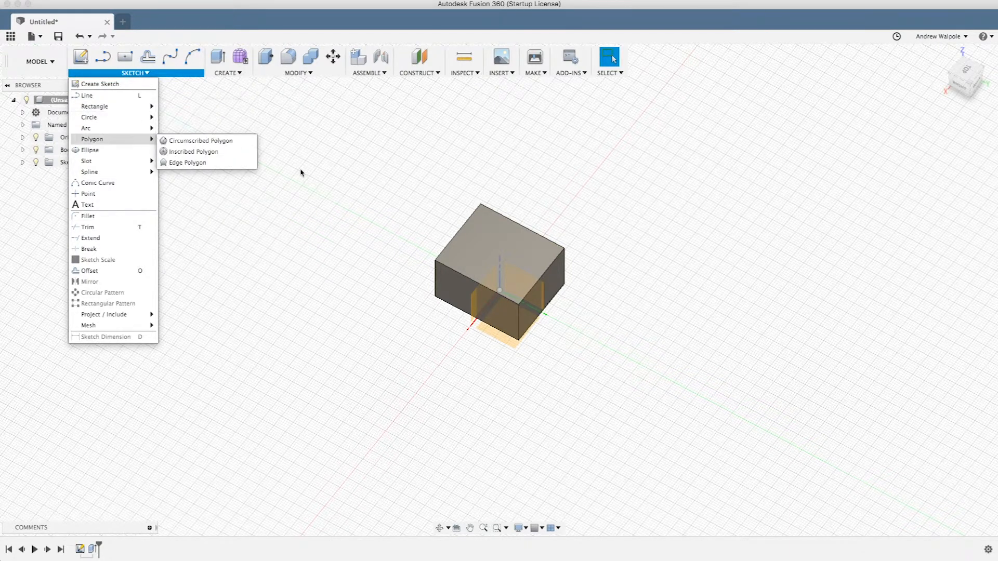
{"action": "left_click", "coordinate": [415, 213]}
- Switch to Illustrator and save the current panel layout as a workspace named "3D Design", overwriting the existing one
{"action": "key", "text": "super+Tab"}
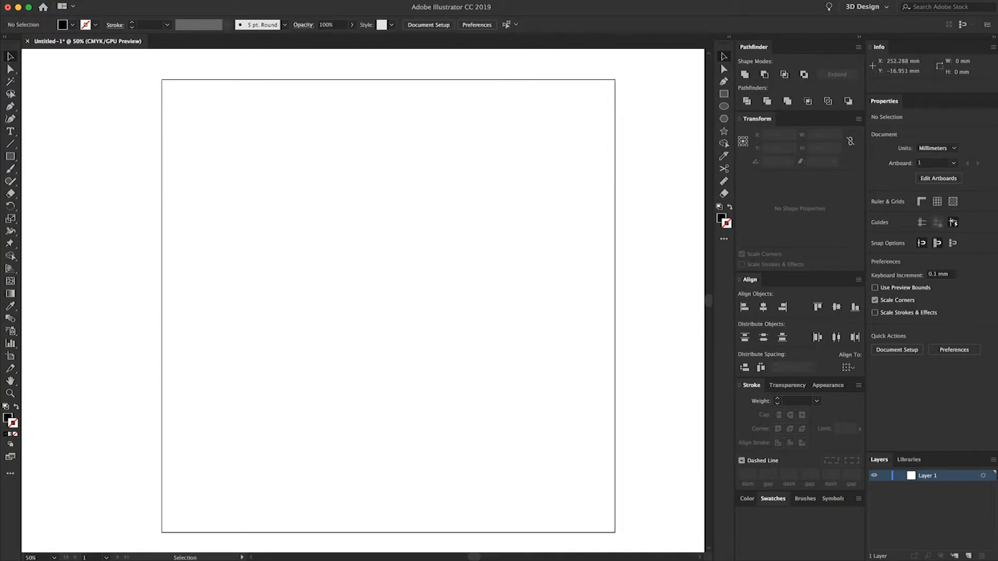
{"action": "left_click", "coordinate": [293, 5]}
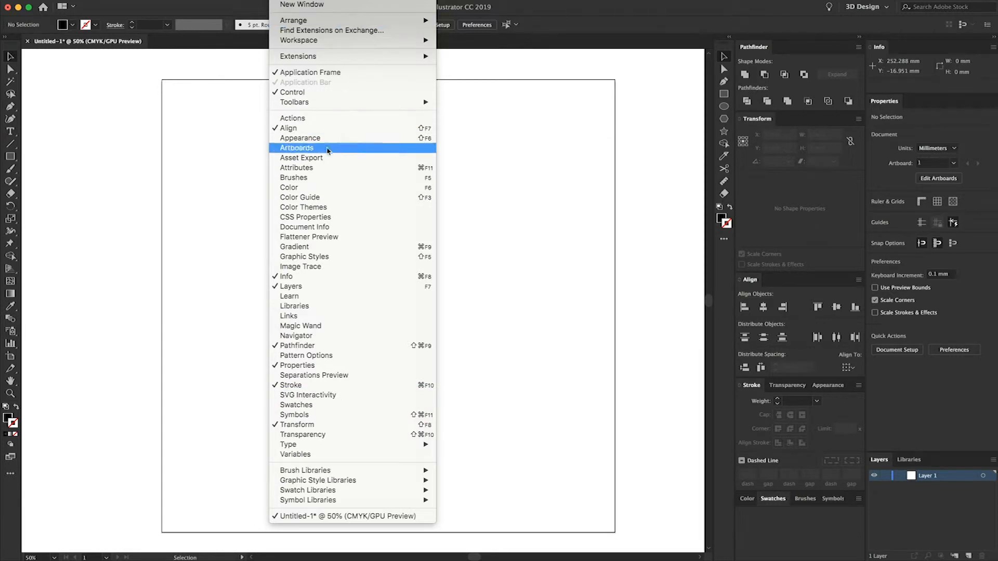
{"action": "mouse_move", "coordinate": [346, 40]}
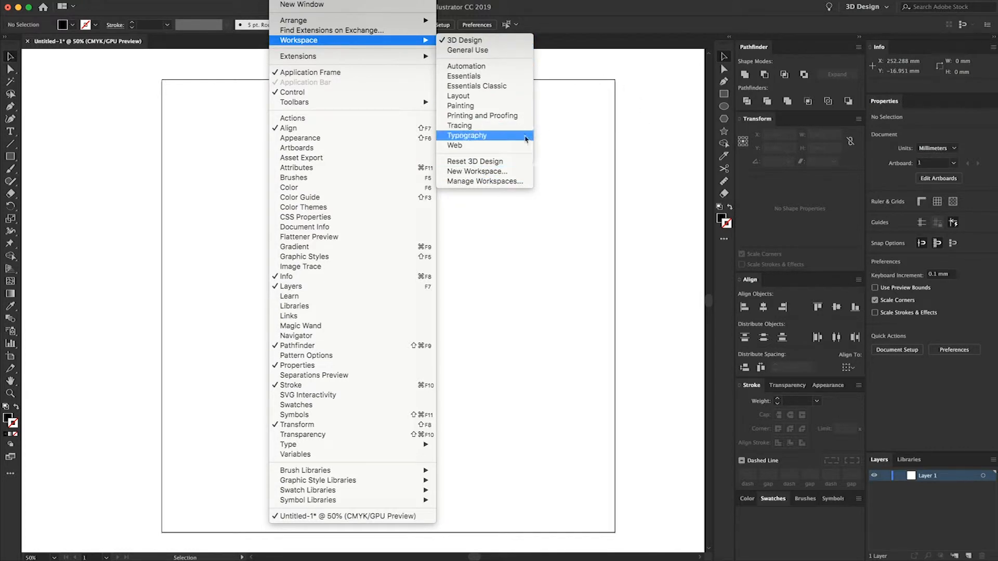
{"action": "mouse_move", "coordinate": [378, 20]}
{"action": "mouse_move", "coordinate": [393, 41]}
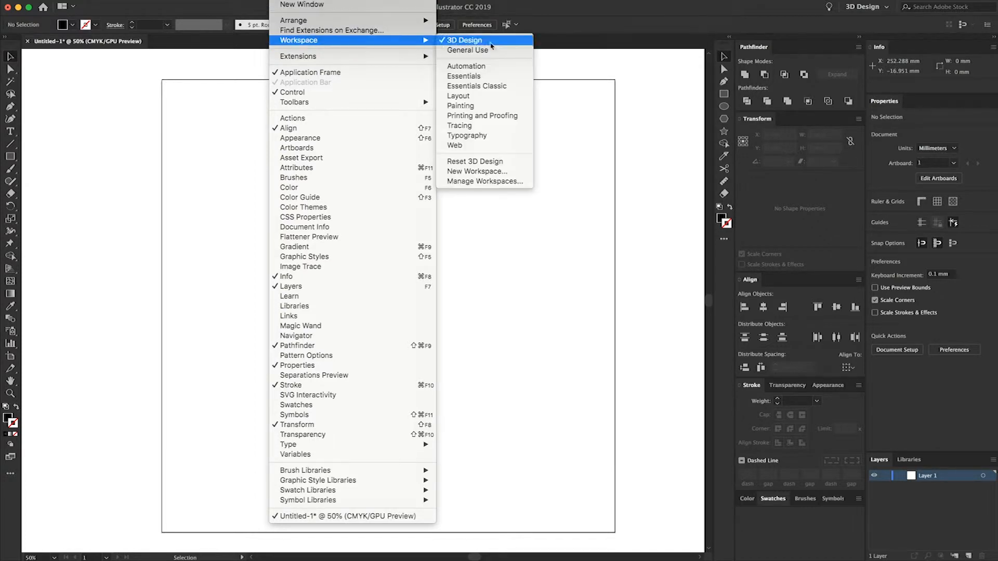
{"action": "left_click", "coordinate": [480, 172]}
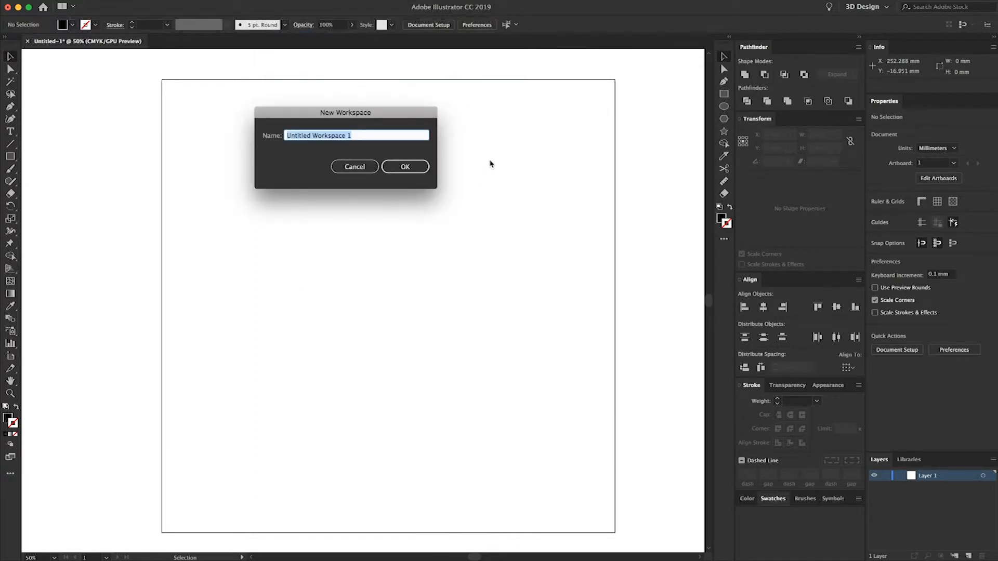
{"action": "type", "text": "#D Design"}
{"action": "left_click", "coordinate": [289, 136]}
{"action": "key", "text": "BackSpace"}
{"action": "type", "text": "3"}
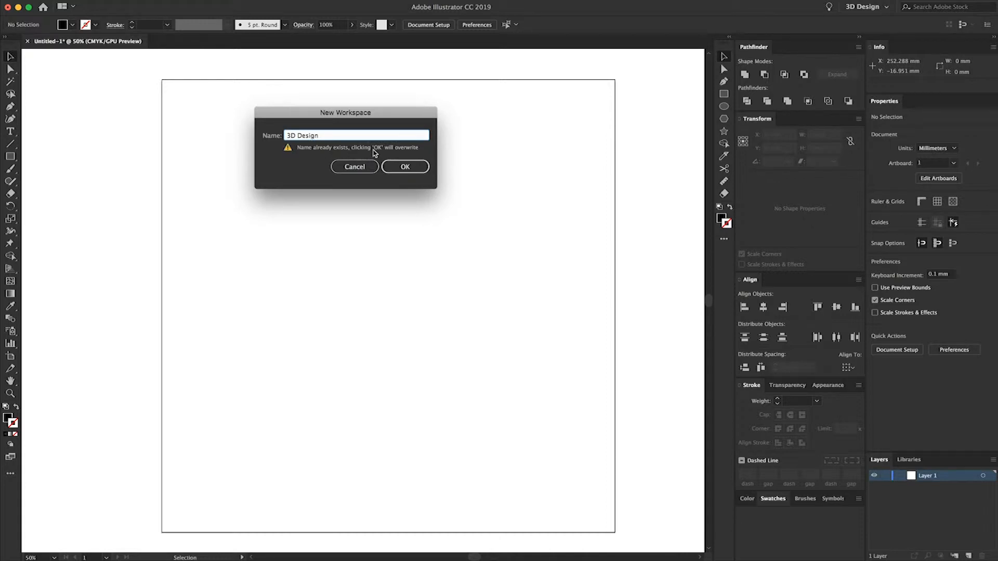
{"action": "left_click", "coordinate": [405, 168]}
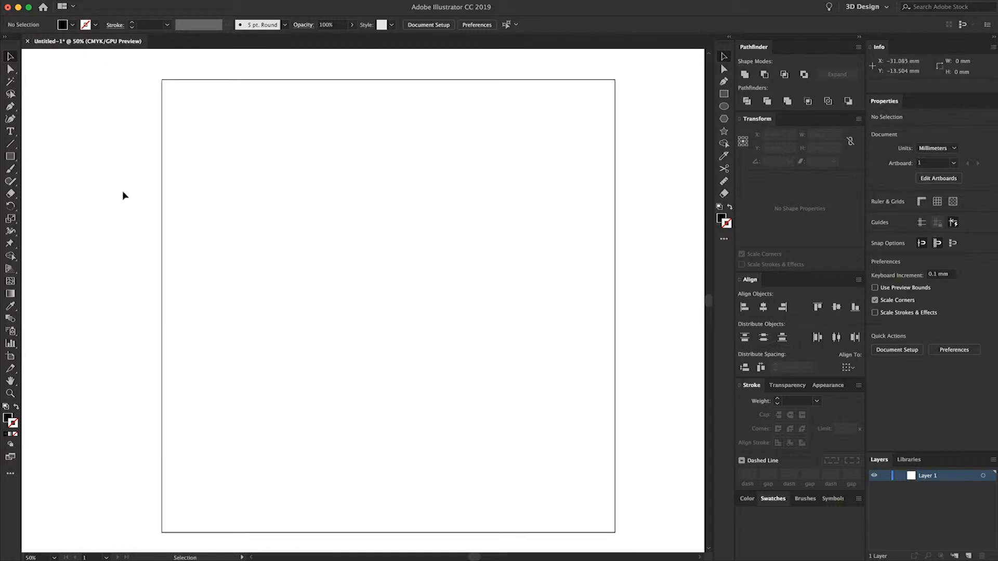
- Show the rulers and the document grid around the artboard
{"action": "left_click", "coordinate": [922, 202]}
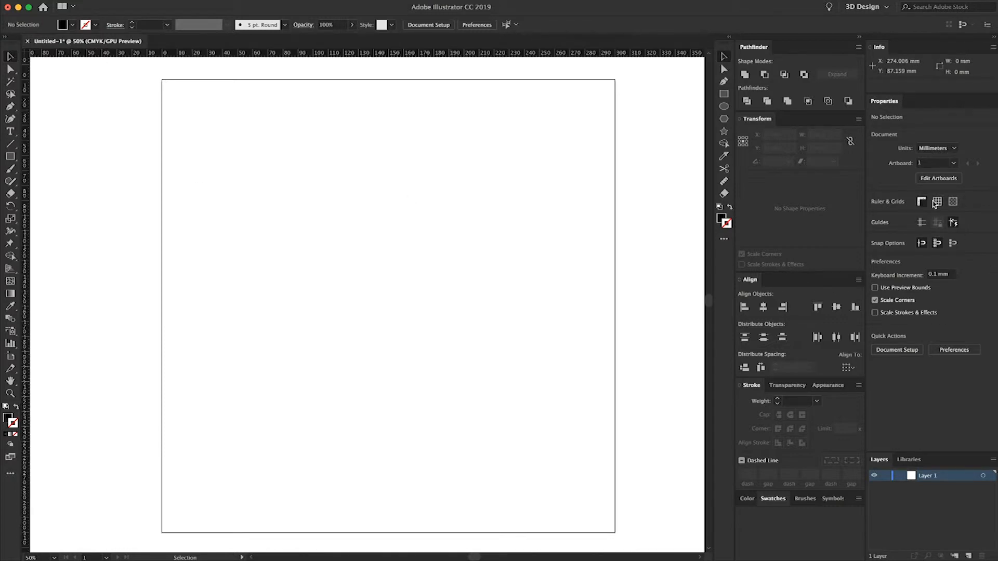
{"action": "left_click", "coordinate": [937, 202]}
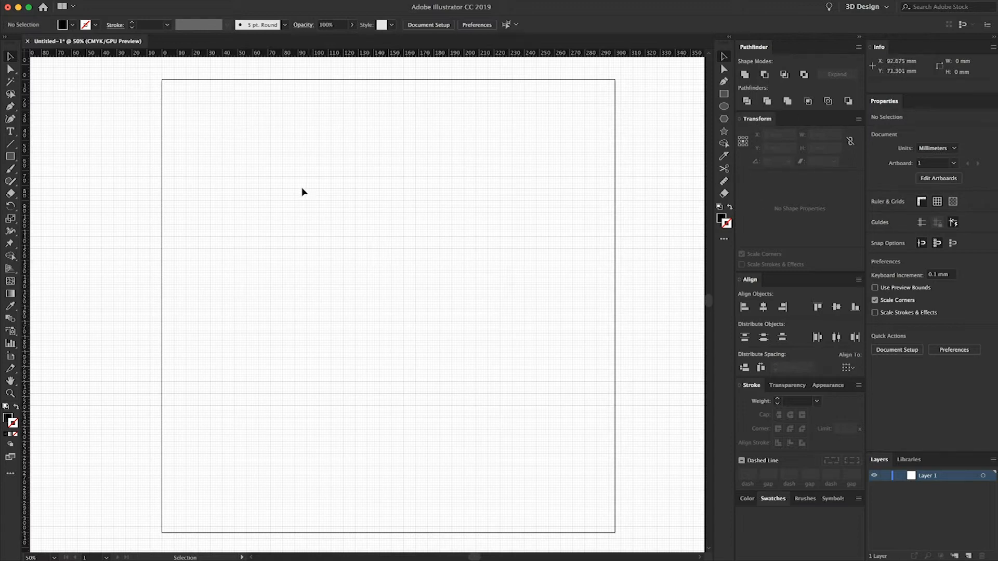
- Draw a 33.5 by 28 mm rectangle in the artboard's upper part and swap its fill and stroke so only the outline is colored
{"action": "key", "text": "m"}
{"action": "left_click_drag", "start_coordinate": [281, 149], "coordinate": [331, 191]}
{"action": "key", "text": "v"}
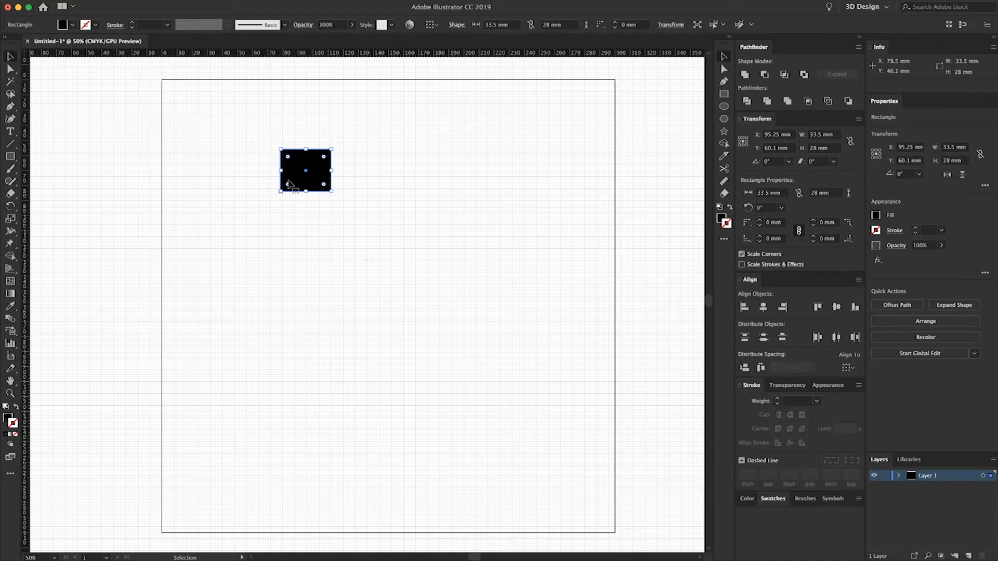
{"action": "left_click", "coordinate": [16, 406]}
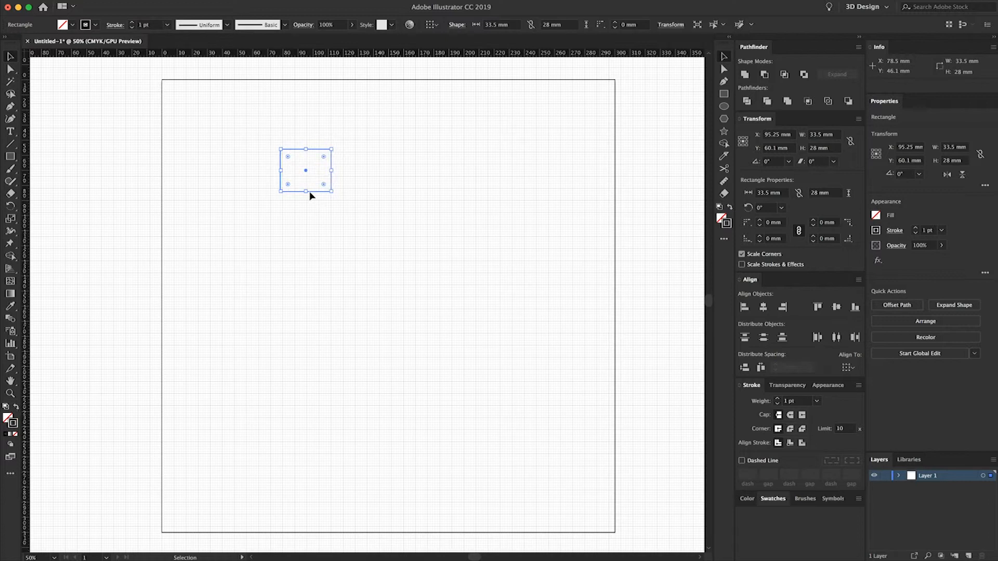
- Set the rectangle's stroke weight to 10 mm
{"action": "left_click", "coordinate": [131, 22]}
{"action": "left_click", "coordinate": [131, 22]}
{"action": "left_click", "coordinate": [132, 22]}
{"action": "left_click", "coordinate": [131, 22]}
{"action": "left_click", "coordinate": [132, 22]}
{"action": "left_click", "coordinate": [132, 23]}
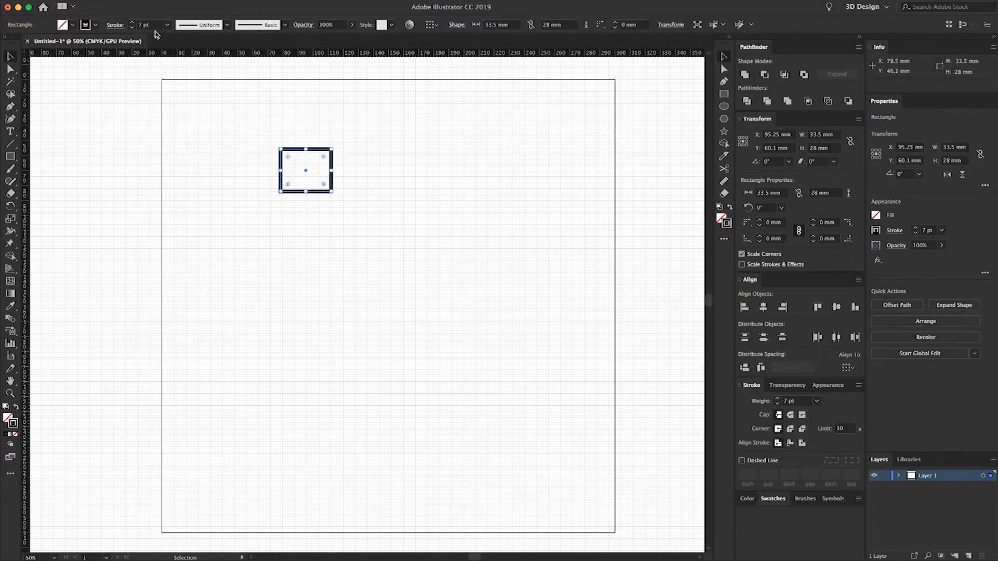
{"action": "left_click", "coordinate": [794, 402]}
{"action": "type", "text": "10m"}
{"action": "key", "text": "Return"}
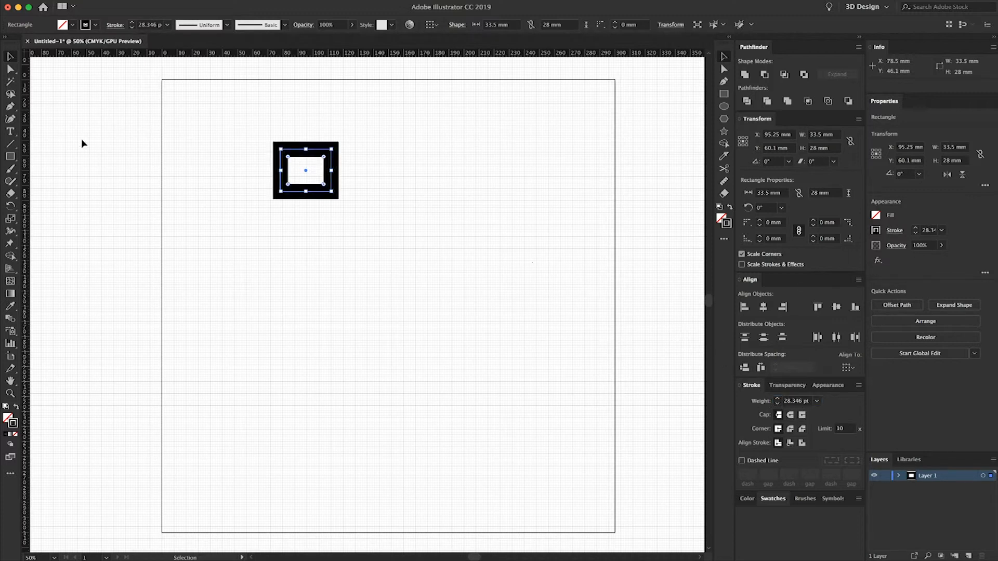
{"action": "left_click", "coordinate": [263, 179]}
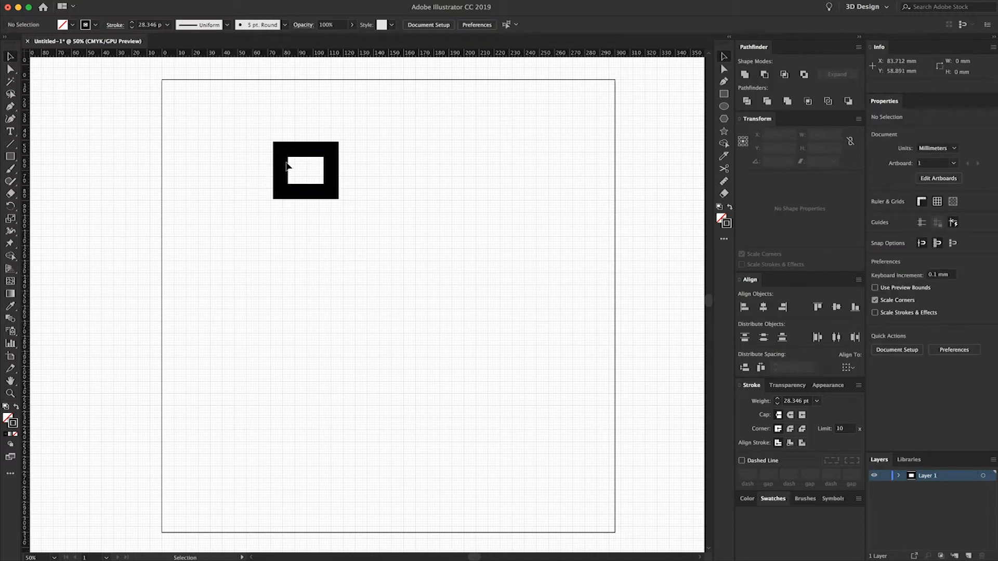
{"action": "left_click", "coordinate": [285, 168]}
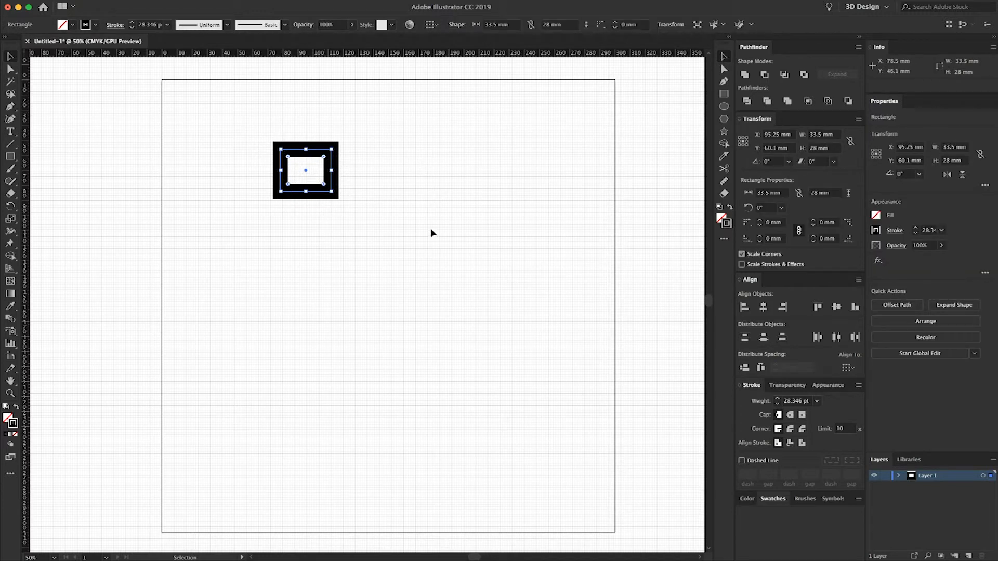
{"action": "left_click", "coordinate": [371, 167]}
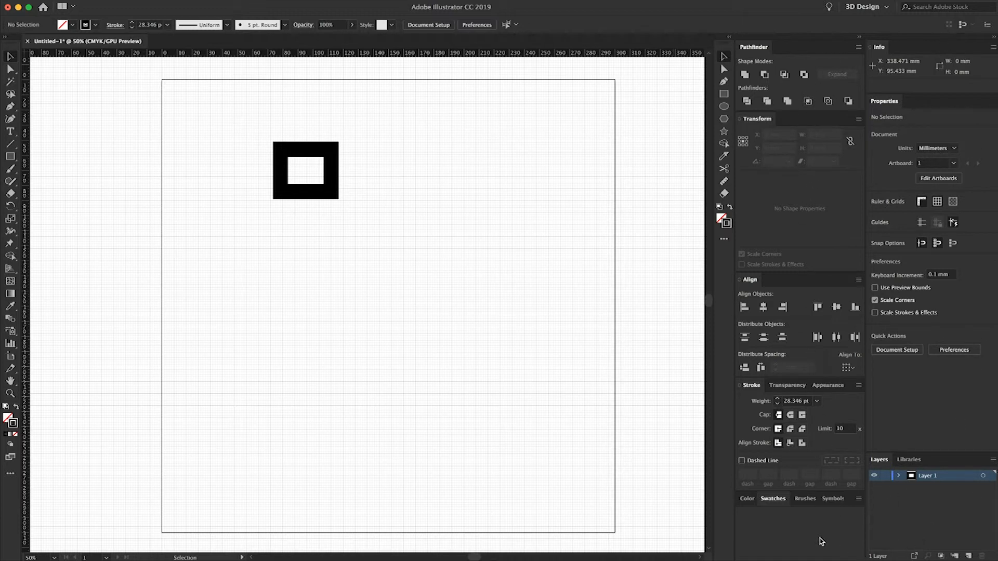
- View the CMYK color controls and display the color swatches together with the stroke settings
{"action": "left_click", "coordinate": [747, 499]}
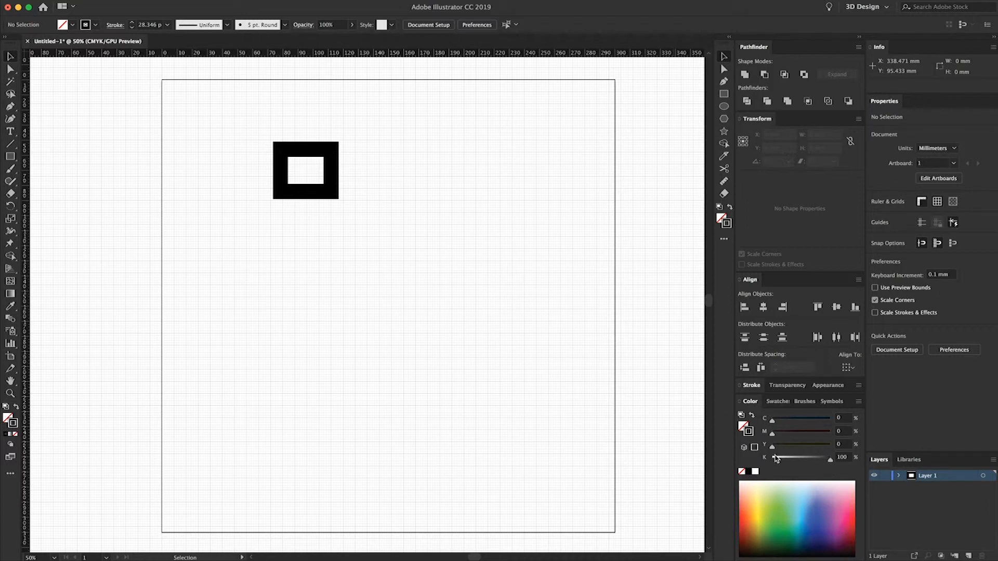
{"action": "left_click", "coordinate": [770, 403]}
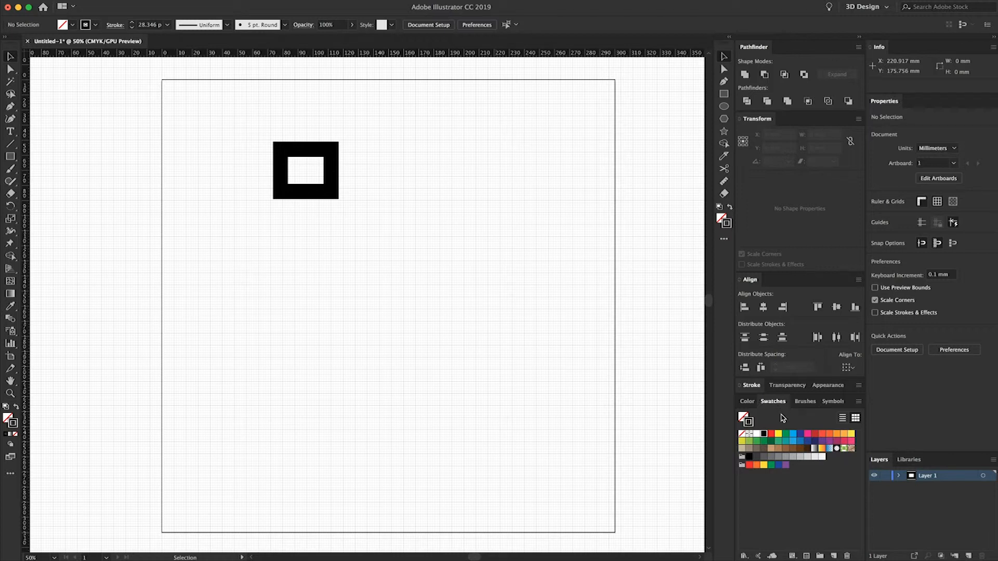
{"action": "left_click", "coordinate": [763, 388]}
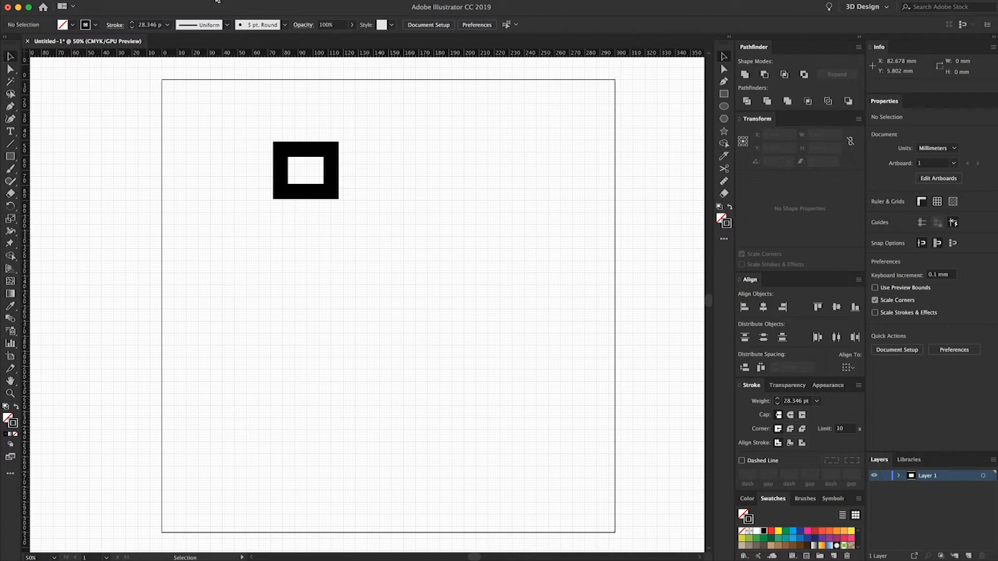
- Review the toolbar choices and the complete list of tools available for the custom toolbar
{"action": "left_click", "coordinate": [285, 0]}
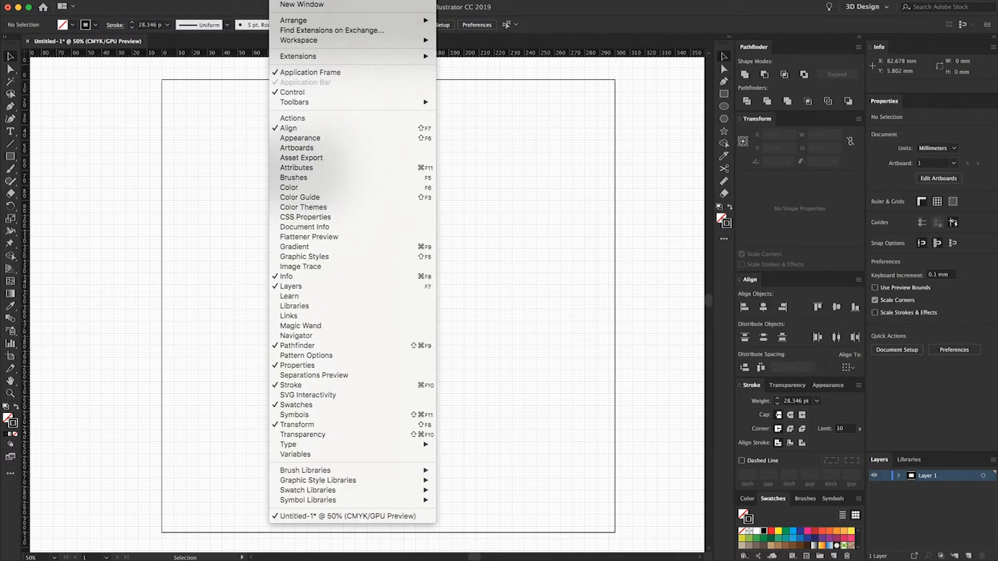
{"action": "mouse_move", "coordinate": [310, 106]}
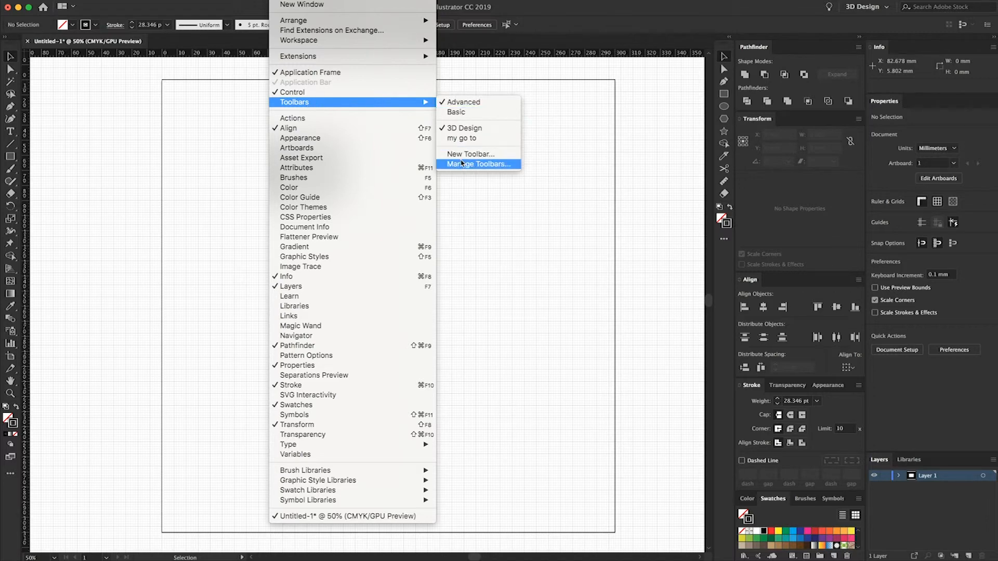
{"action": "left_click", "coordinate": [588, 227]}
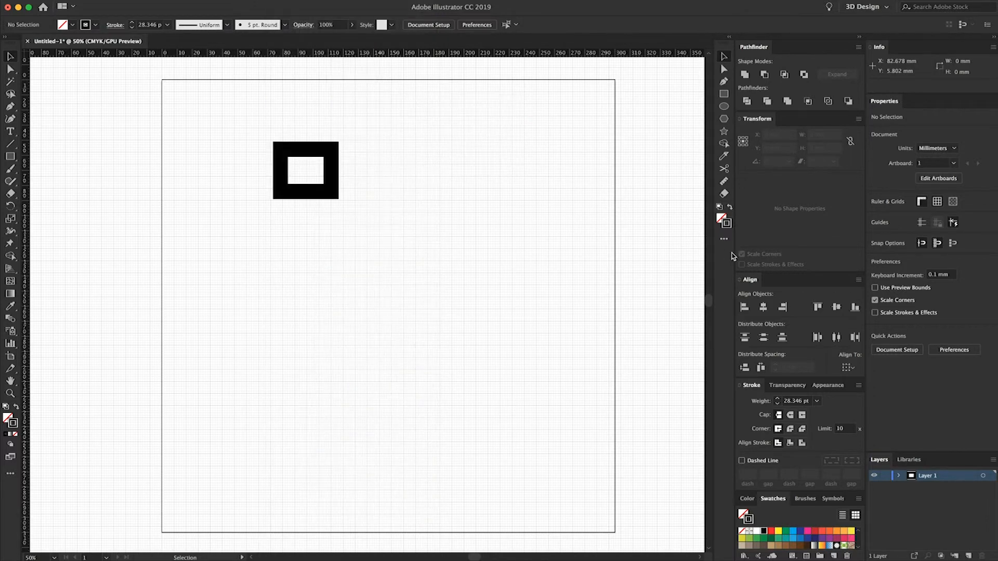
{"action": "left_click", "coordinate": [724, 242]}
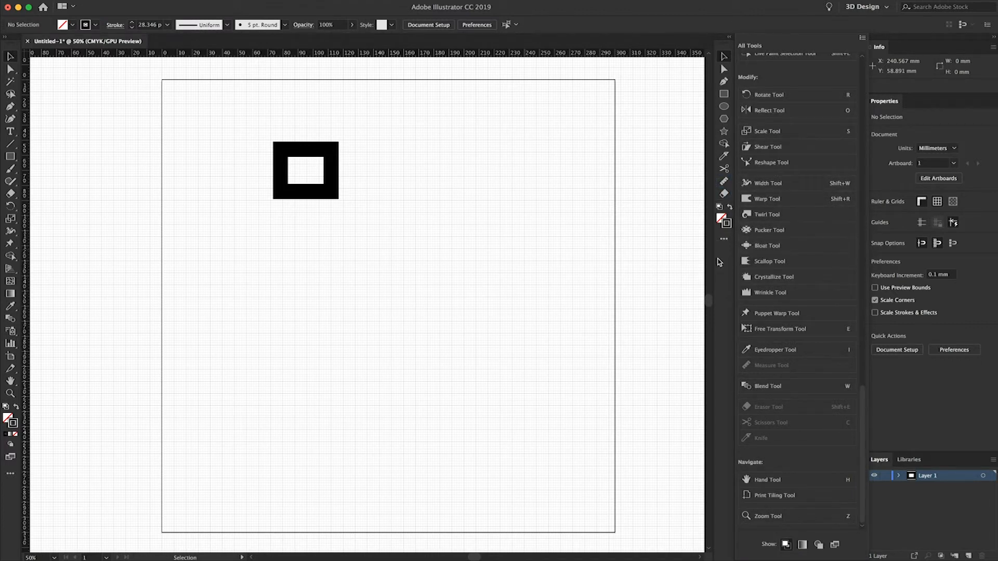
{"action": "left_click", "coordinate": [728, 314]}
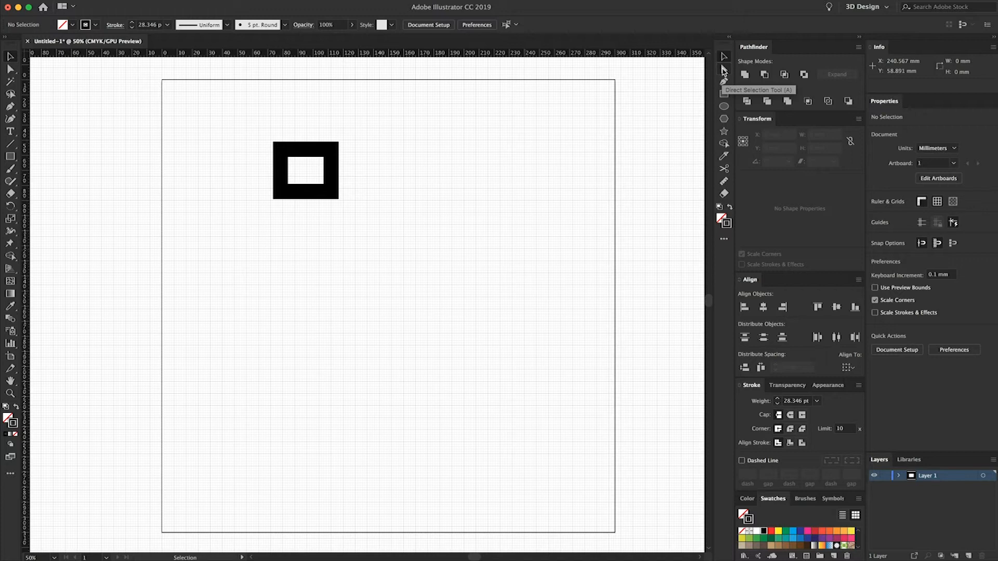
- Try moving only the rectangle's upper-right anchor point outward to about X 145.8 mm, Y 39.9 mm, undo the change and deselect the shape
{"action": "left_click", "coordinate": [338, 155]}
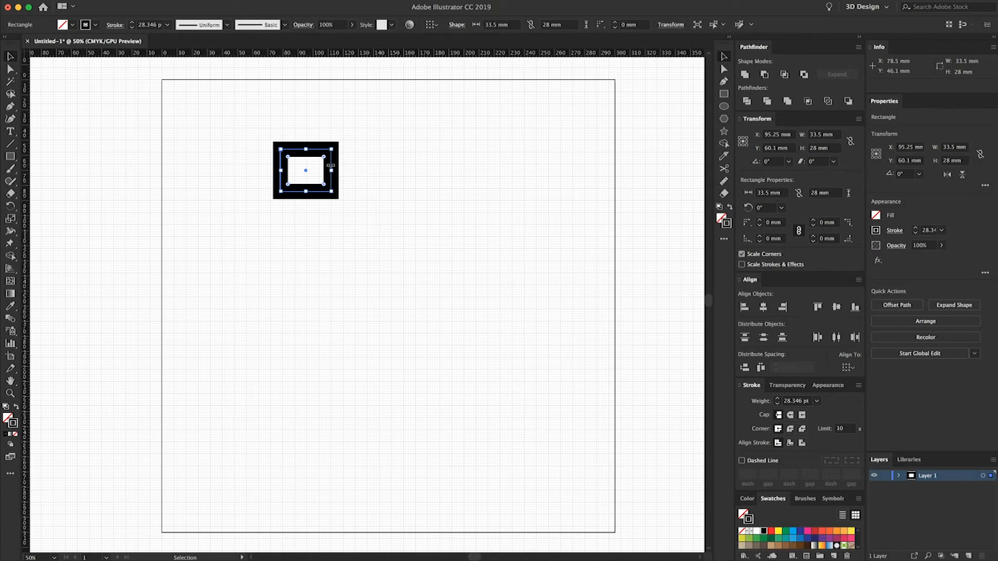
{"action": "left_click", "coordinate": [724, 69]}
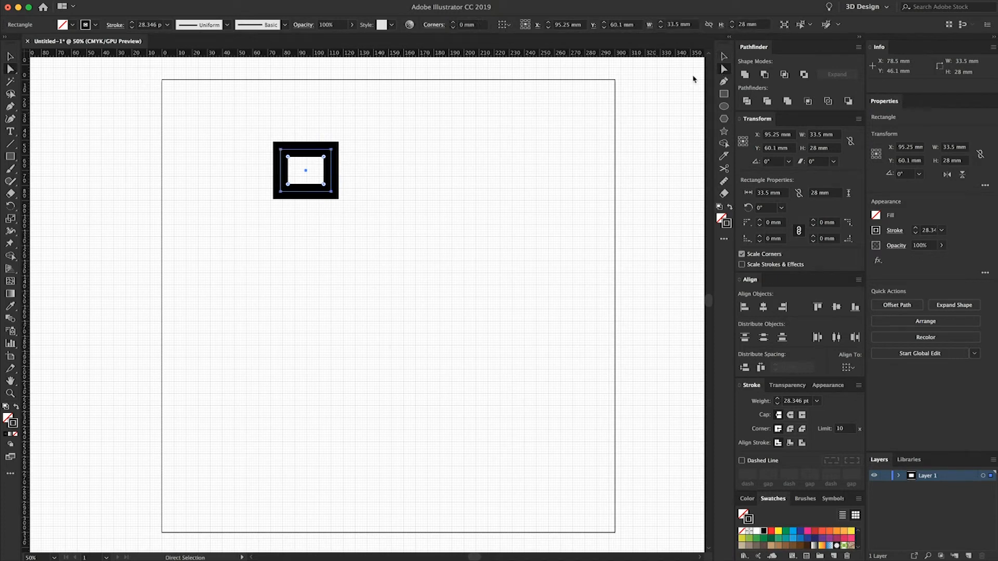
{"action": "left_click", "coordinate": [331, 151]}
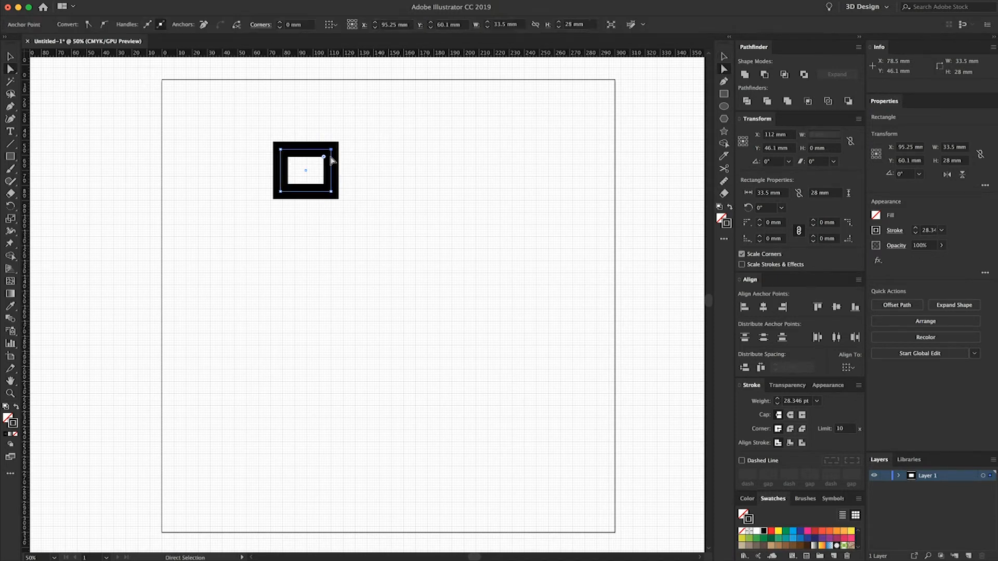
{"action": "left_click_drag", "start_coordinate": [332, 150], "coordinate": [333, 121]}
{"action": "left_click_drag", "start_coordinate": [388, 141], "coordinate": [382, 140]}
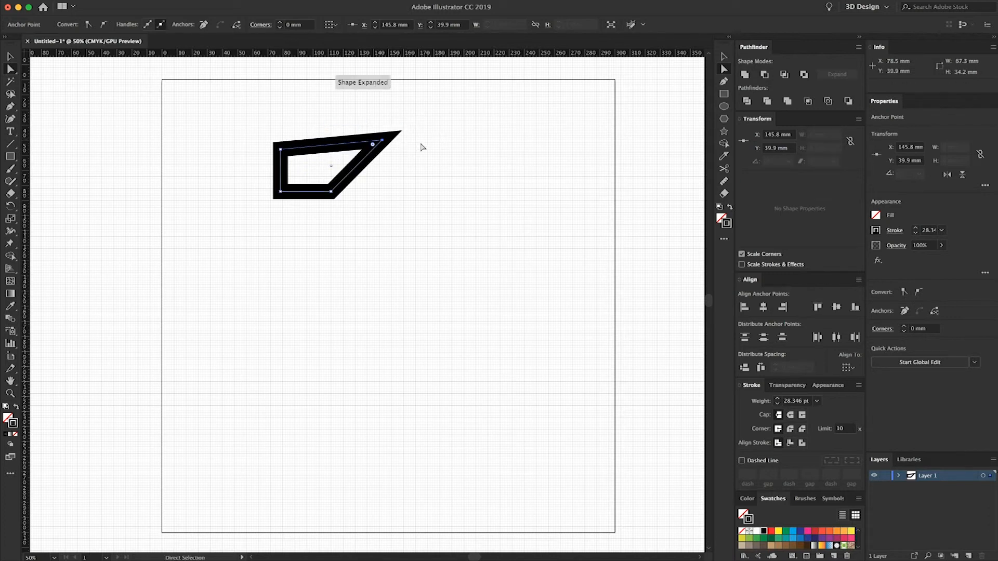
{"action": "key", "text": "super+z"}
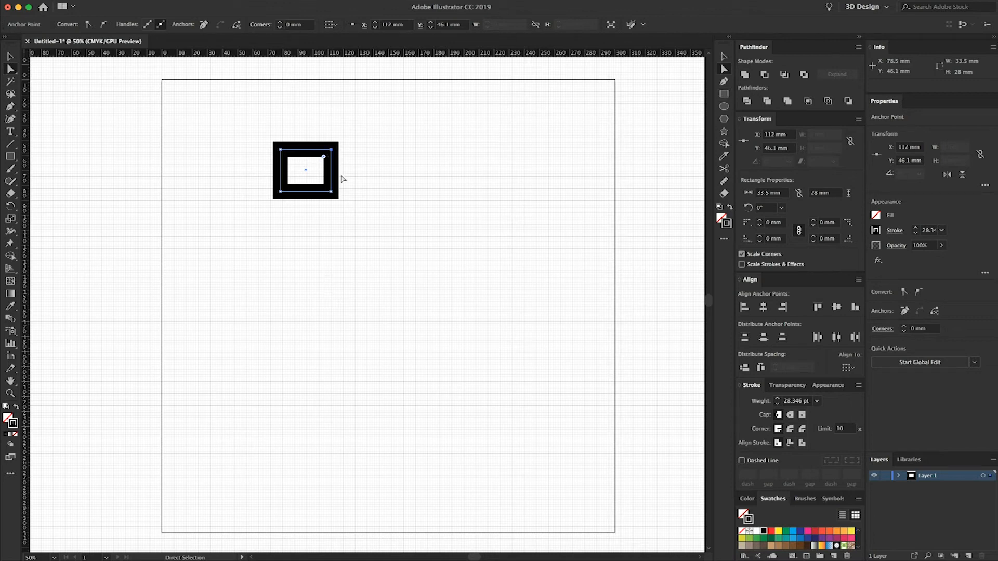
{"action": "left_click", "coordinate": [359, 189]}
{"action": "key", "text": "v"}
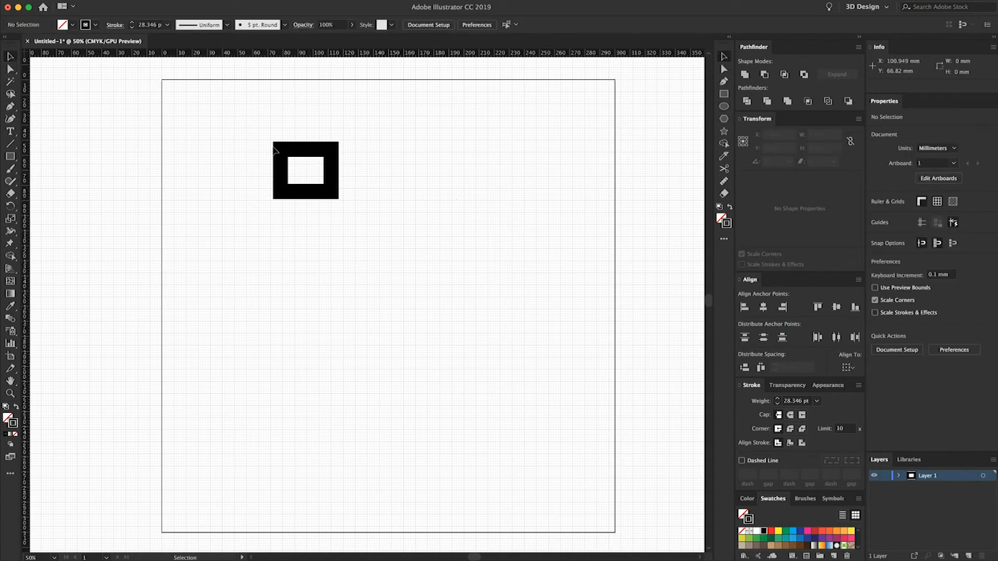
- Round all four corners of the rectangle together to a radius of about 8.76 mm
{"action": "left_click", "coordinate": [312, 180]}
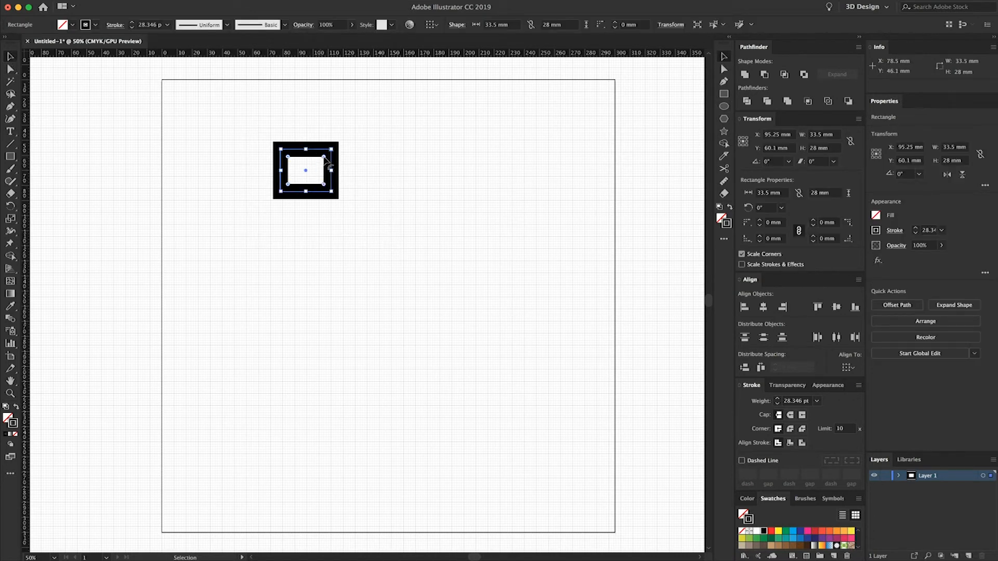
{"action": "mouse_move", "coordinate": [326, 162]}
{"action": "left_mouse_down"}
{"action": "mouse_move", "coordinate": [306, 171]}
{"action": "mouse_move", "coordinate": [335, 157]}
{"action": "mouse_move", "coordinate": [300, 180]}
{"action": "mouse_move", "coordinate": [342, 154]}
{"action": "left_mouse_up"}
{"action": "left_click", "coordinate": [350, 156]}
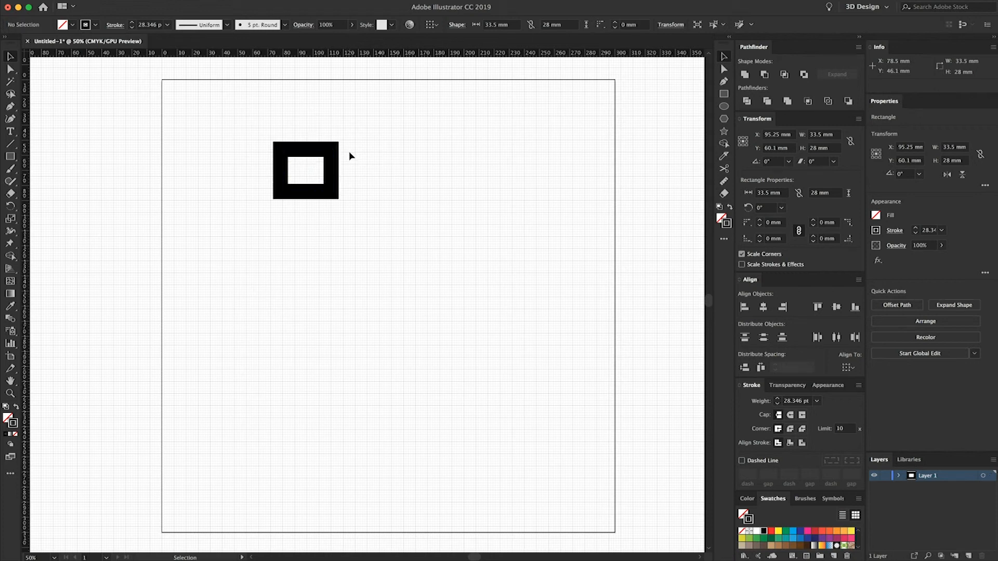
{"action": "left_click", "coordinate": [330, 165]}
{"action": "left_click_drag", "start_coordinate": [324, 161], "coordinate": [338, 165]}
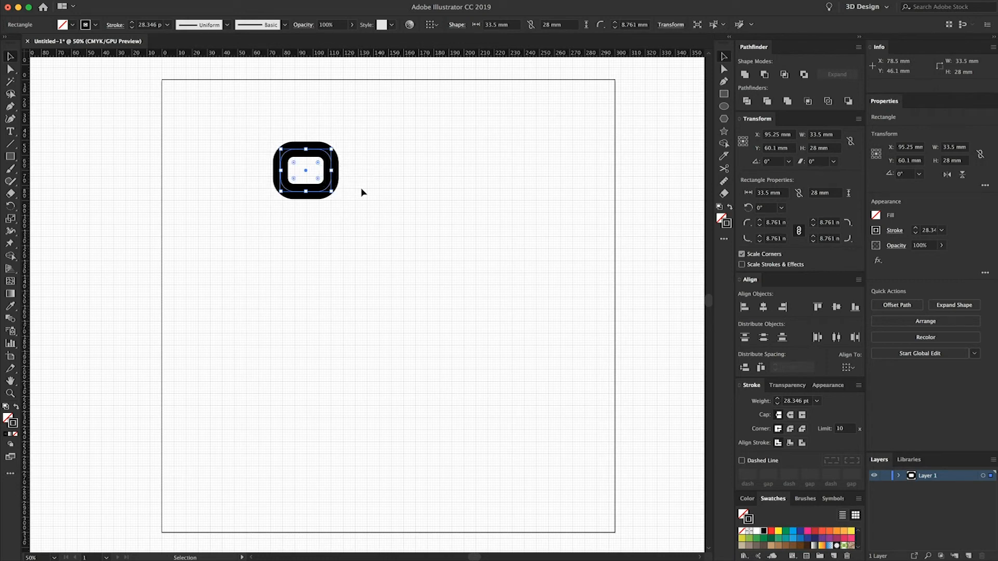